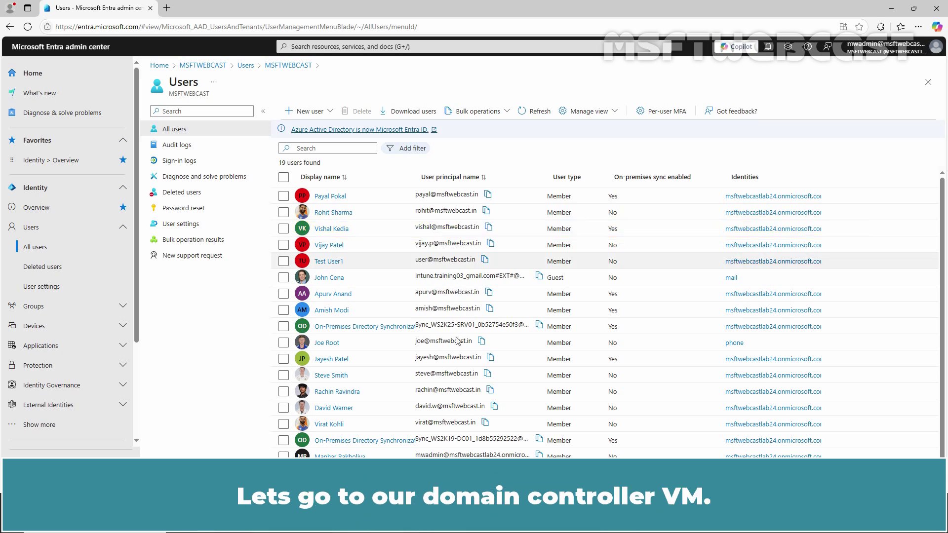
# Step: On the domain controller VM, launch Active Directory Users and Computers with dsa.msc
pyautogui.click(327, 379)
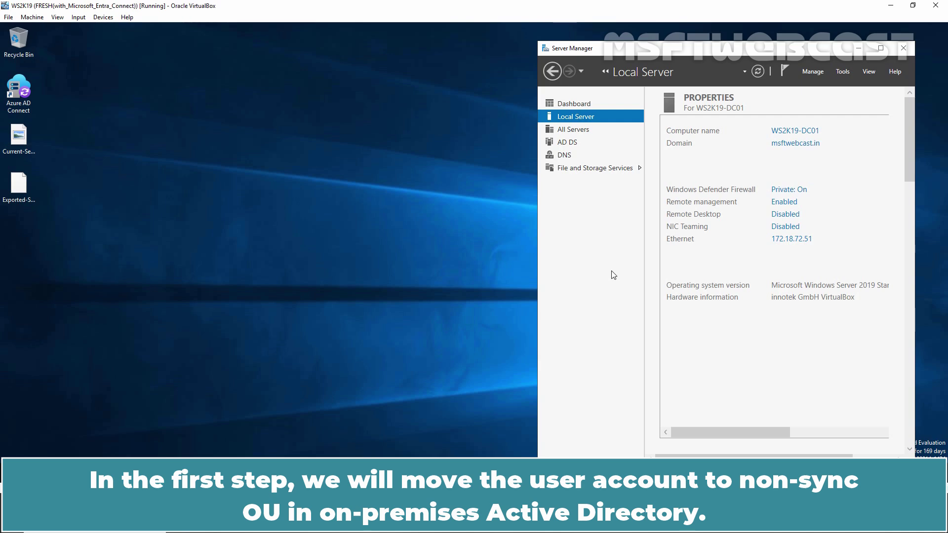
pyautogui.press('super+r')
pyautogui.write('dsa')
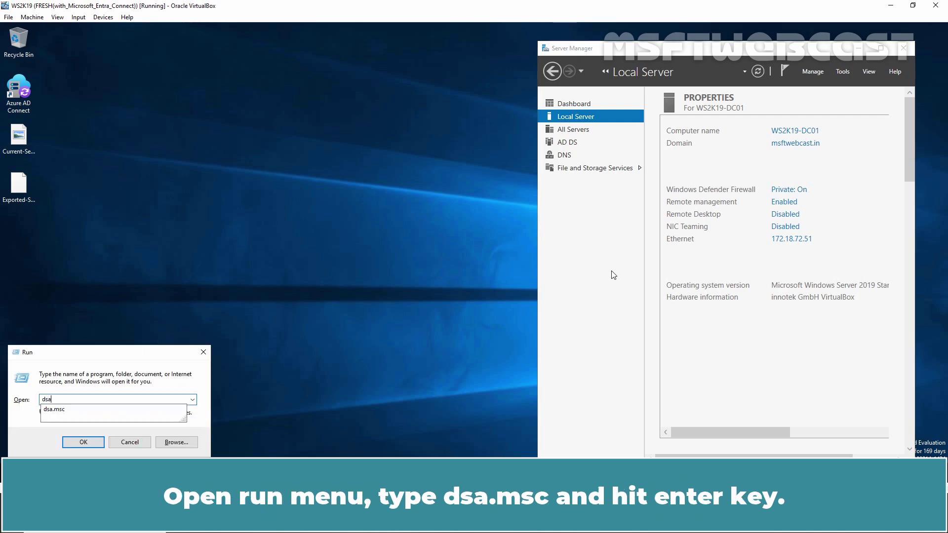
pyautogui.write('.msc')
pyautogui.press('Return')
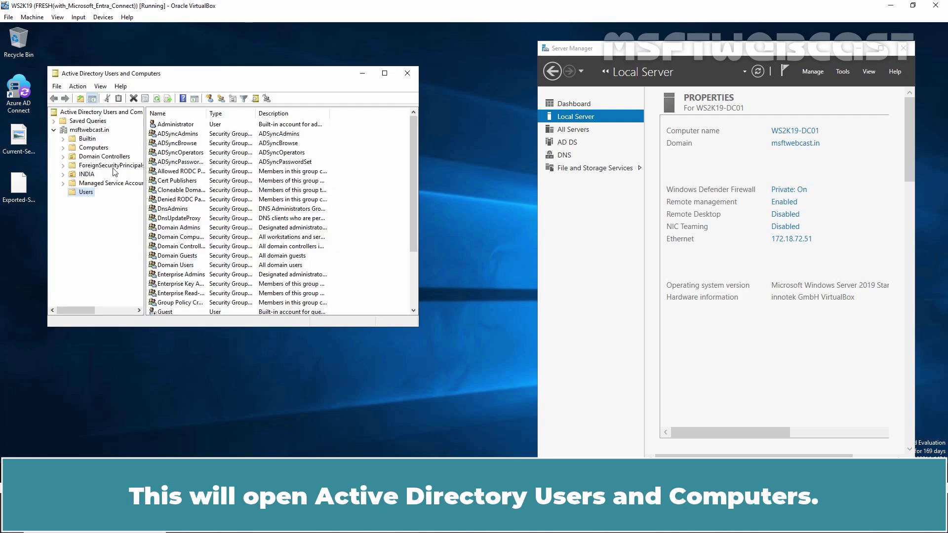
# Step: Expand the INDIA OU and list the accounts in its USERS OU
pyautogui.click(85, 176)
pyautogui.click(62, 175)
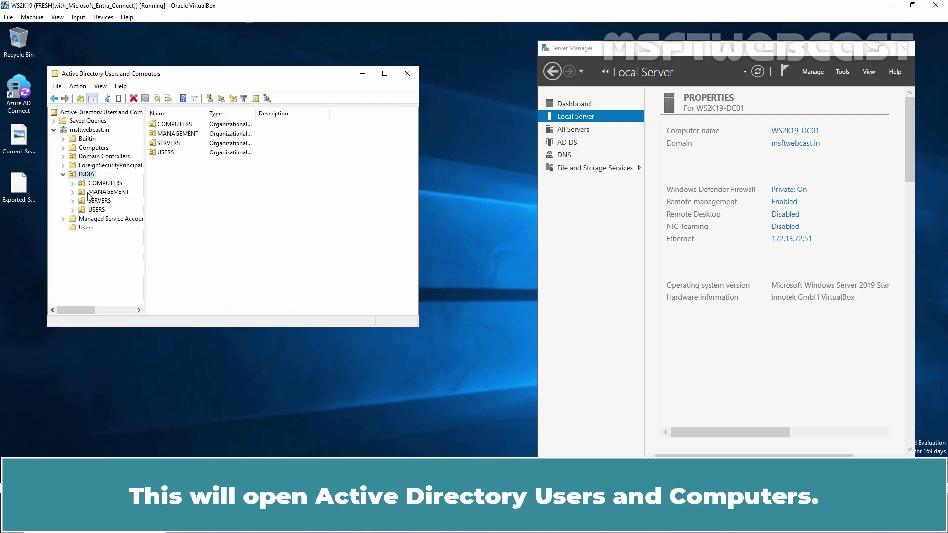
pyautogui.click(96, 211)
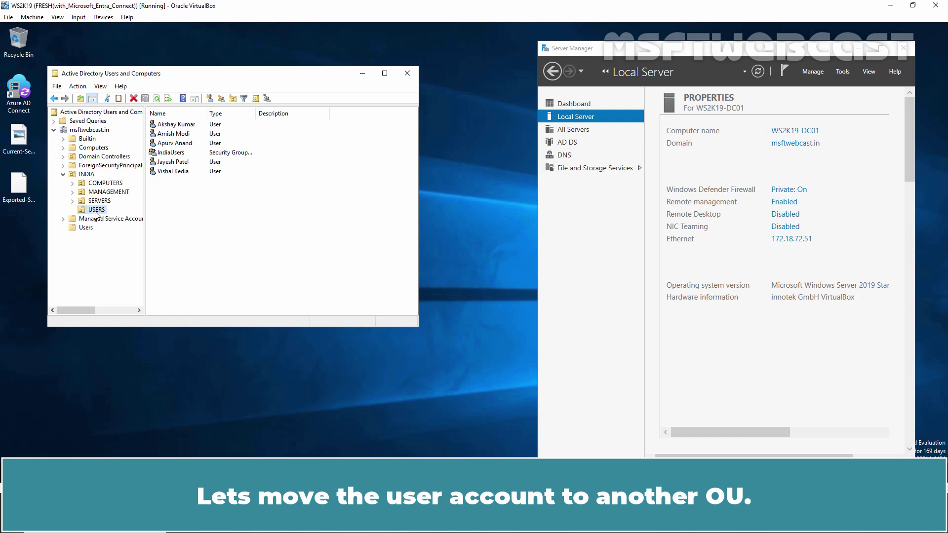
# Step: Move the selected user account from INDIA\USERS into the domain's Users container
pyautogui.rightClick(177, 173)
pyautogui.click(203, 222)
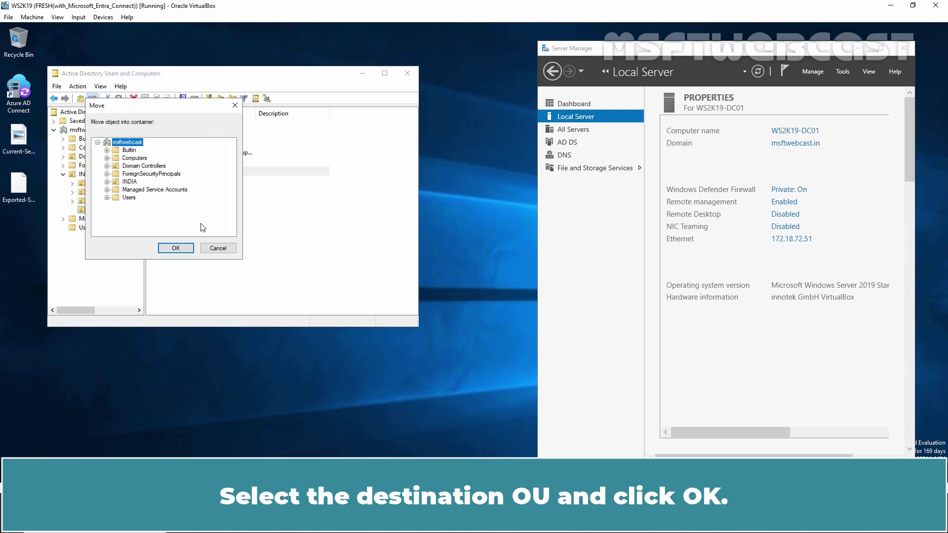
pyautogui.click(132, 198)
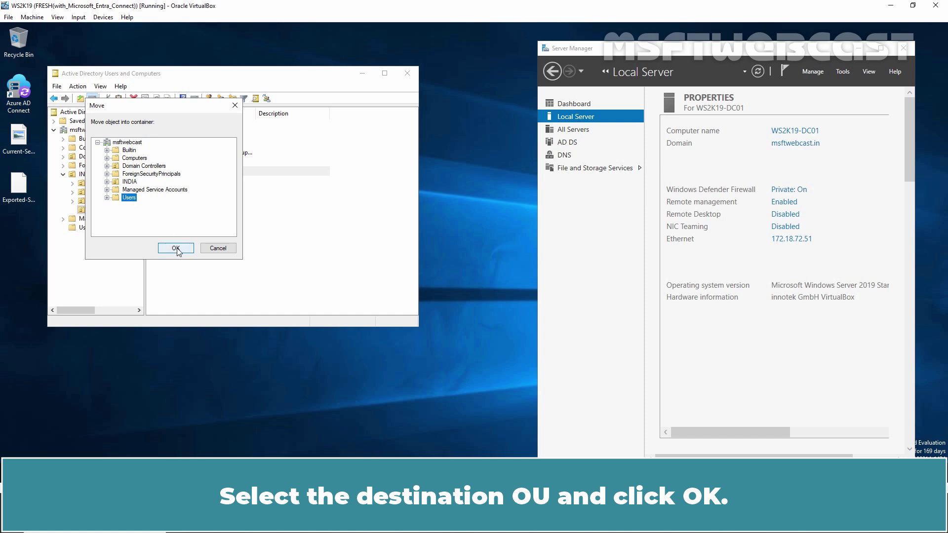
pyautogui.click(177, 250)
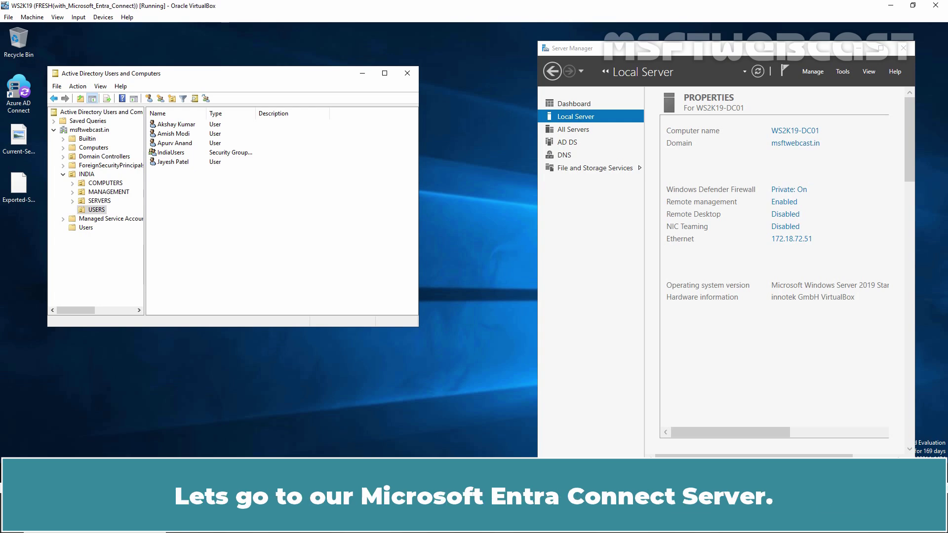
# Step: On the Entra Connect server, run Start-ADSyncSyncCycle -PolicyType delta in an admin terminal
pyautogui.moveTo(299, 523)
pyautogui.click(376, 438)
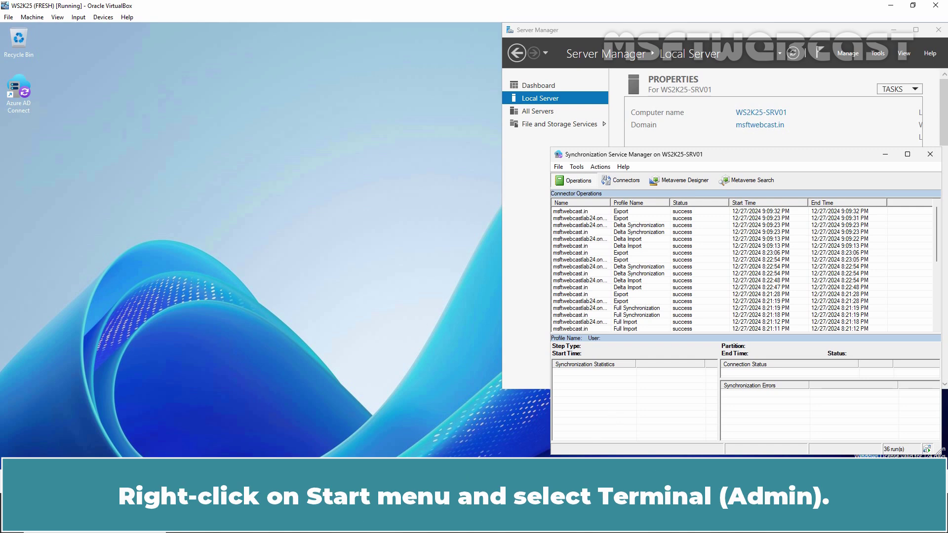
pyautogui.rightClick(323, 520)
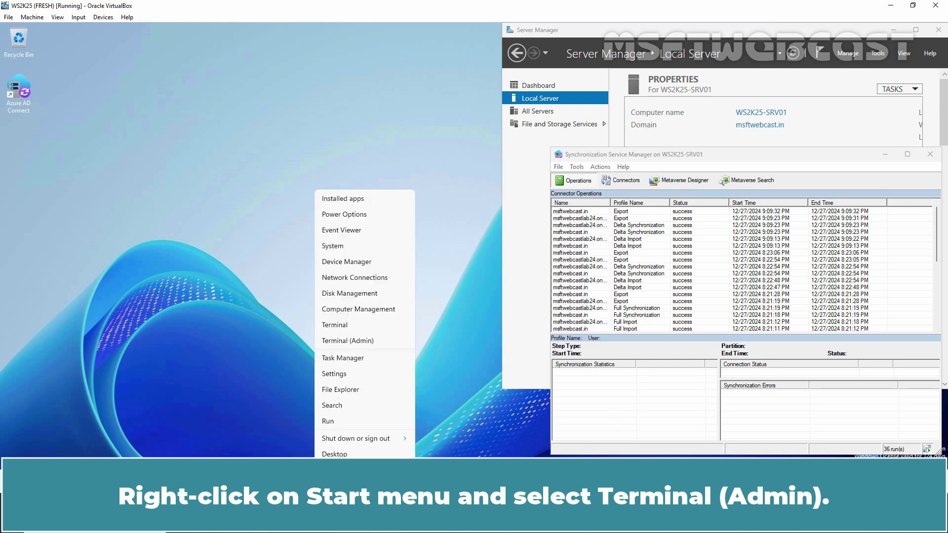
pyautogui.click(363, 342)
pyautogui.write('start')
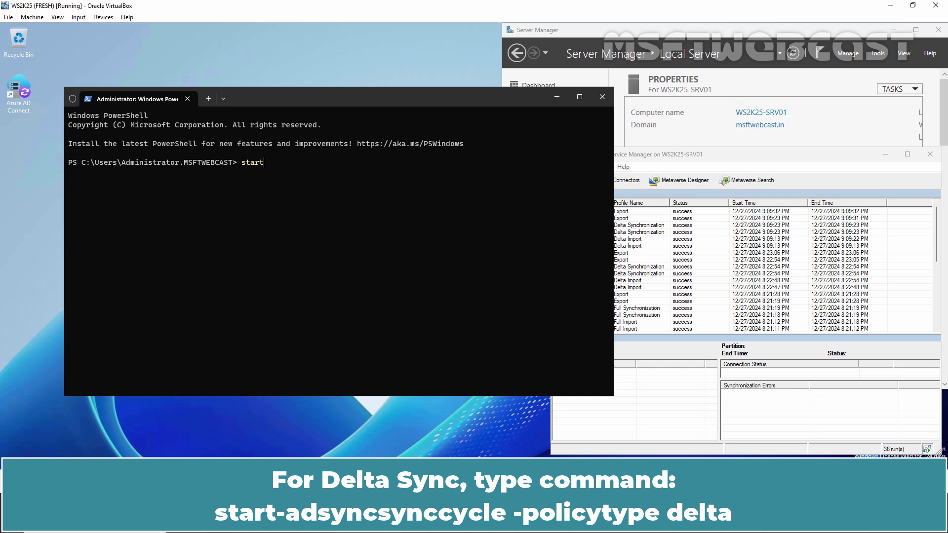
pyautogui.write('-adsyncsy')
pyautogui.press('Tab')
pyautogui.write('-PolicyType delta')
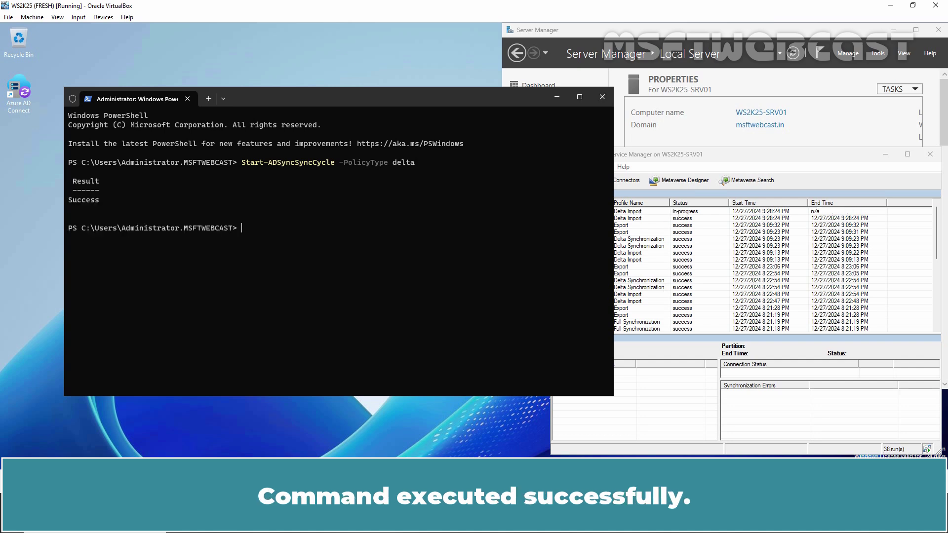
# Step: Open the latest export run's statistics and list the objects it deleted
pyautogui.click(748, 164)
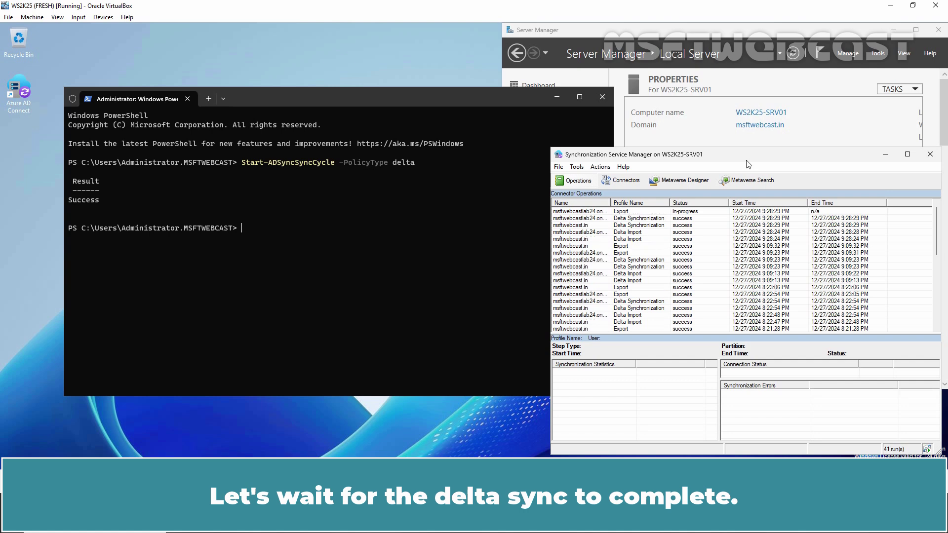
pyautogui.click(585, 219)
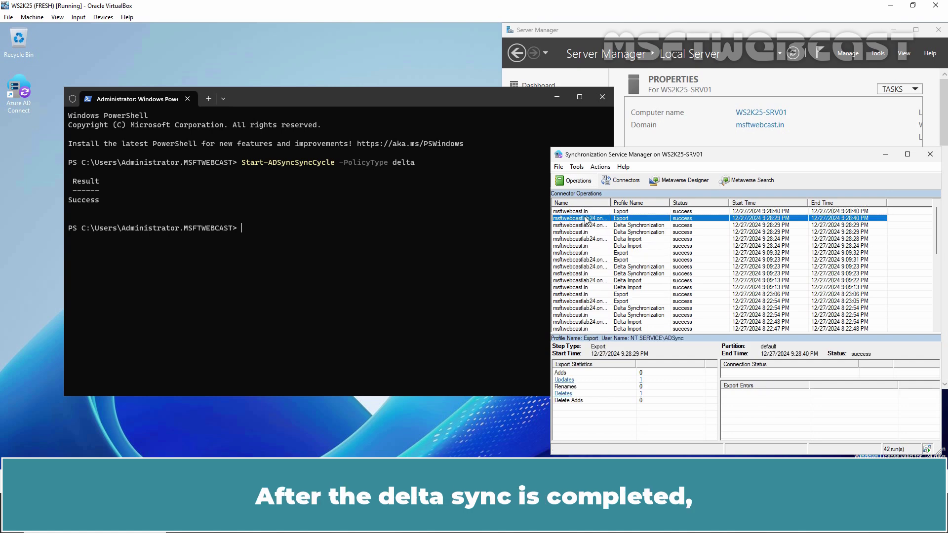
pyautogui.click(564, 394)
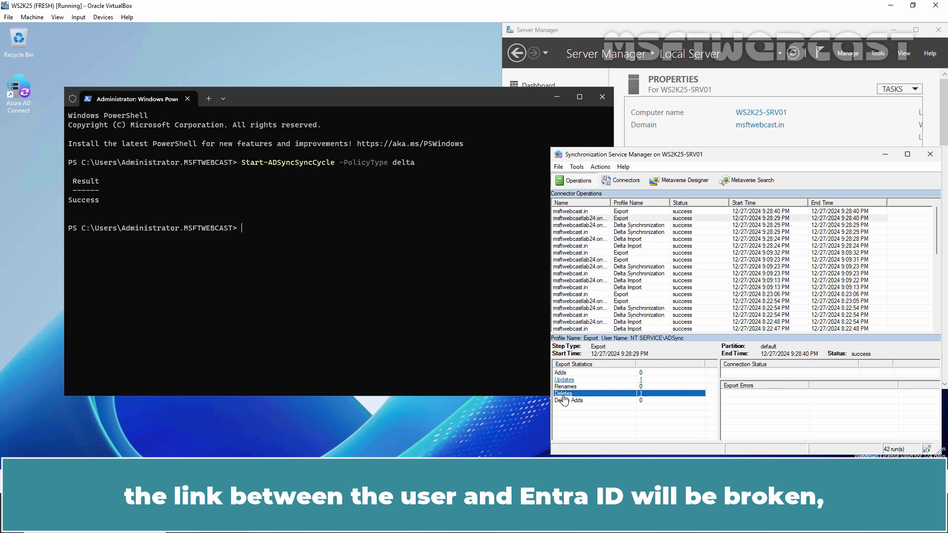
pyautogui.click(563, 394)
# Step: Review the deleted user object's attributes, then close back to Connector Operations
pyautogui.click(648, 246)
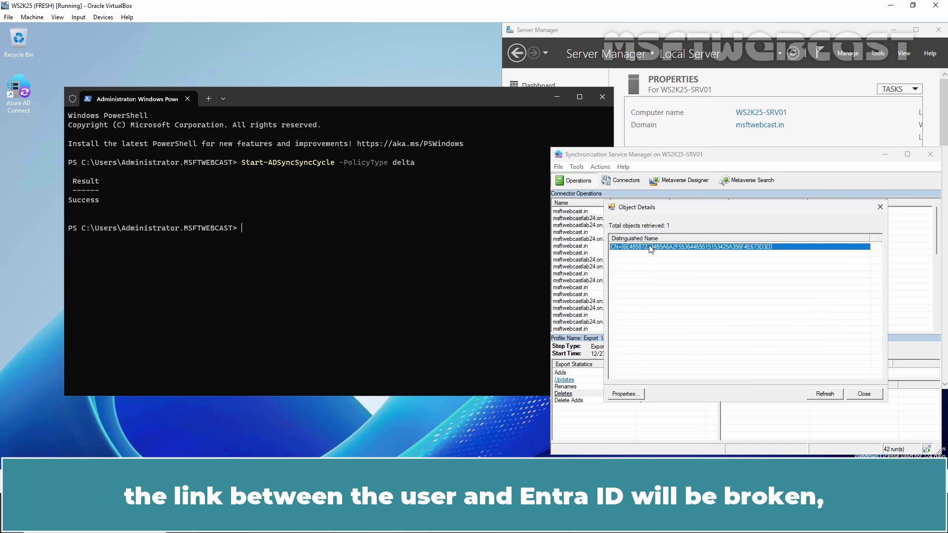
pyautogui.doubleClick(648, 247)
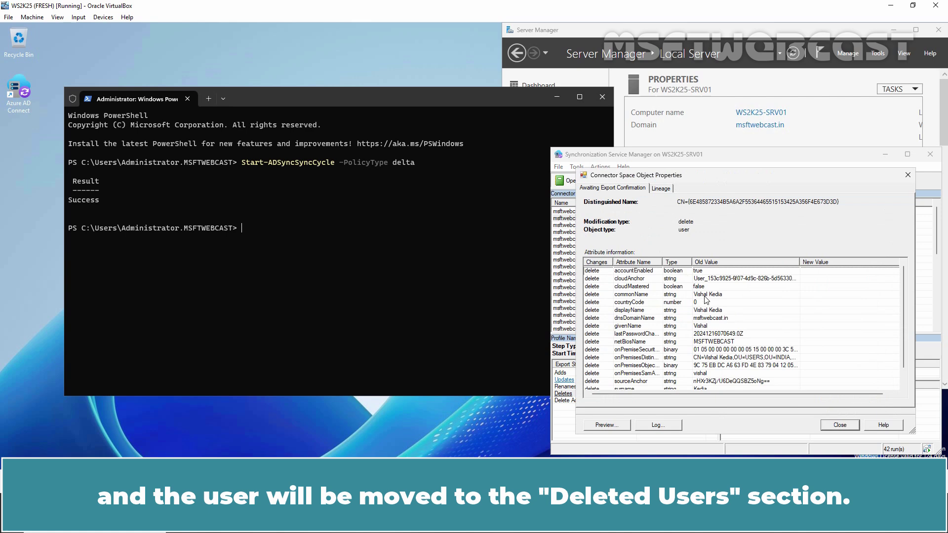
pyautogui.click(681, 297)
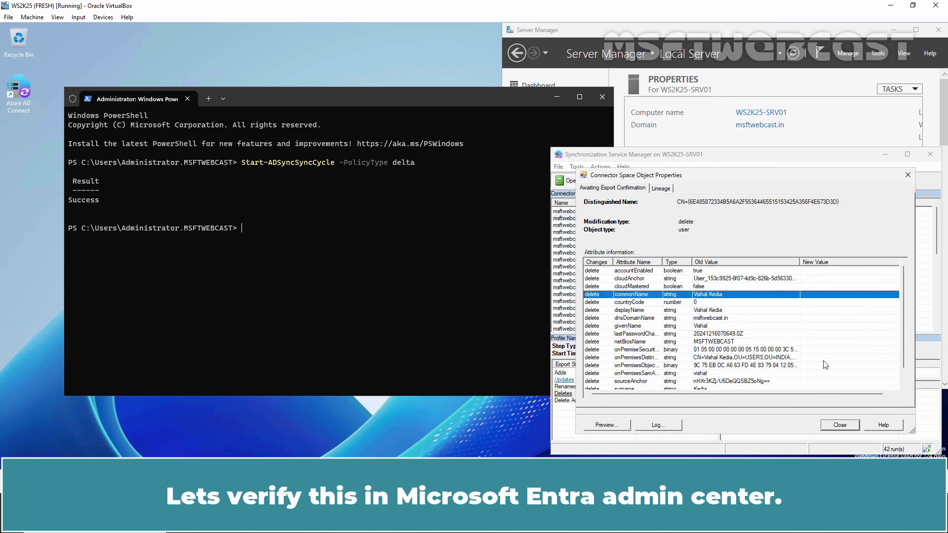
pyautogui.click(840, 425)
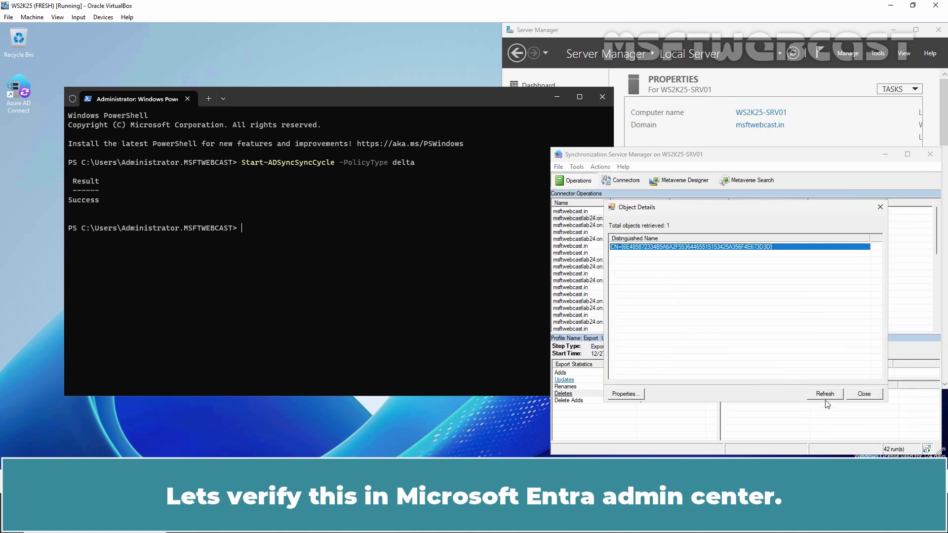
pyautogui.click(861, 395)
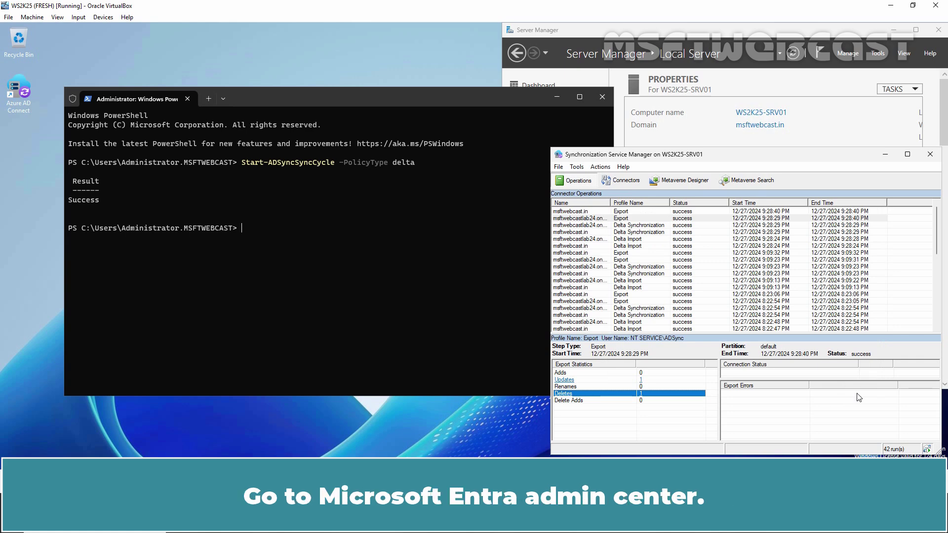
# Step: Refresh All users in Entra to confirm the account is gone, then view Deleted users
pyautogui.hotkey('alt', 'Tab')
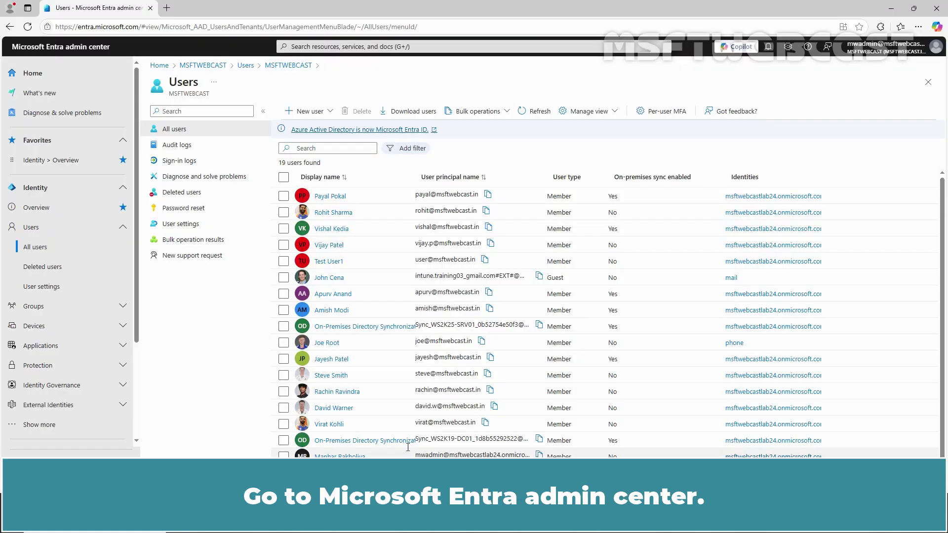
pyautogui.click(536, 114)
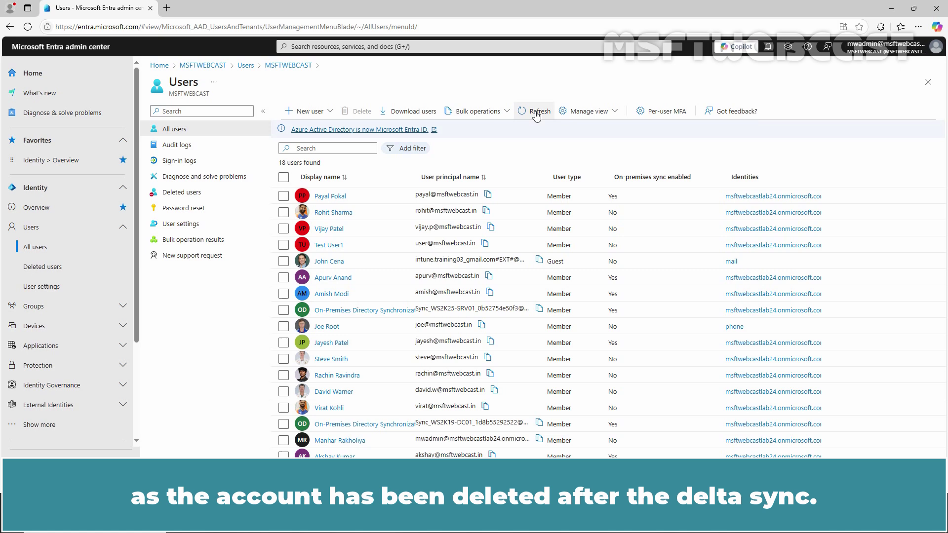
pyautogui.click(194, 194)
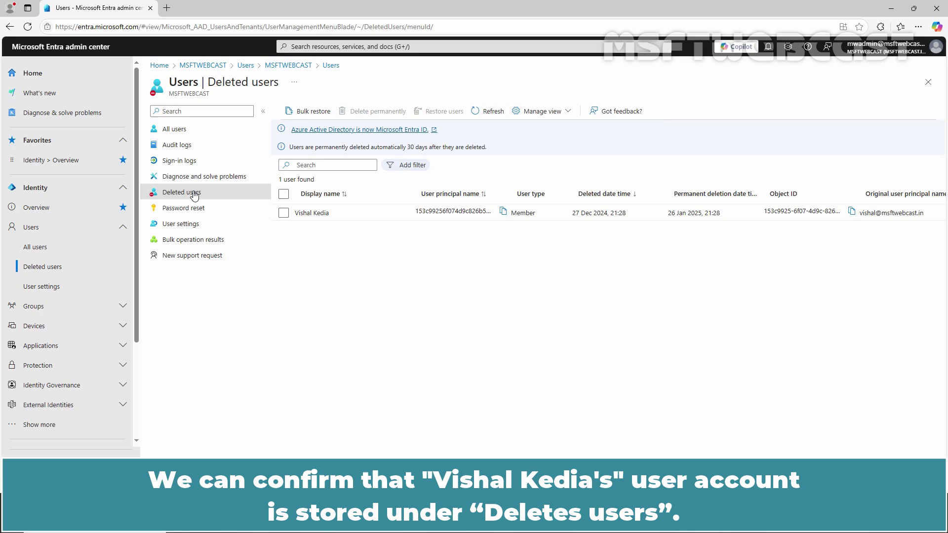
# Step: Restore the deleted user account and return to All users, now listing 19 users
pyautogui.click(284, 213)
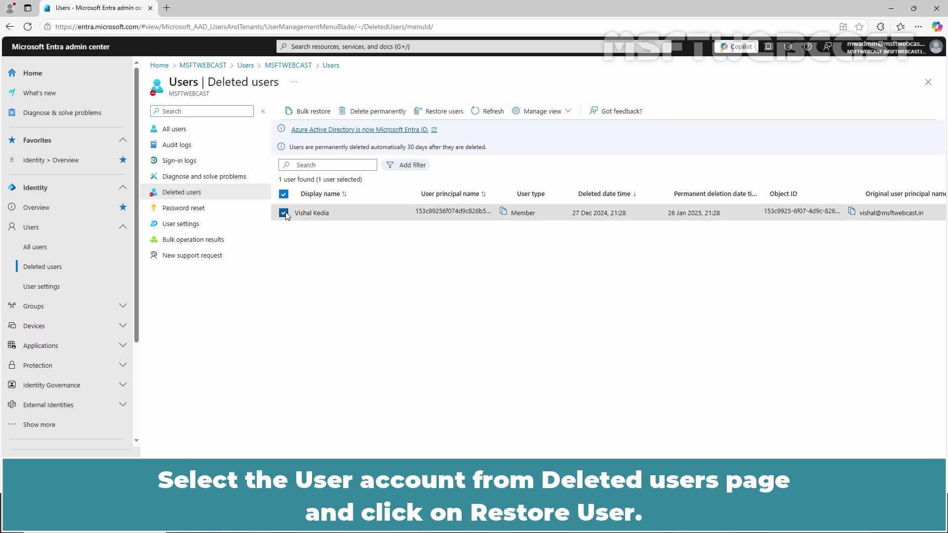
pyautogui.click(446, 112)
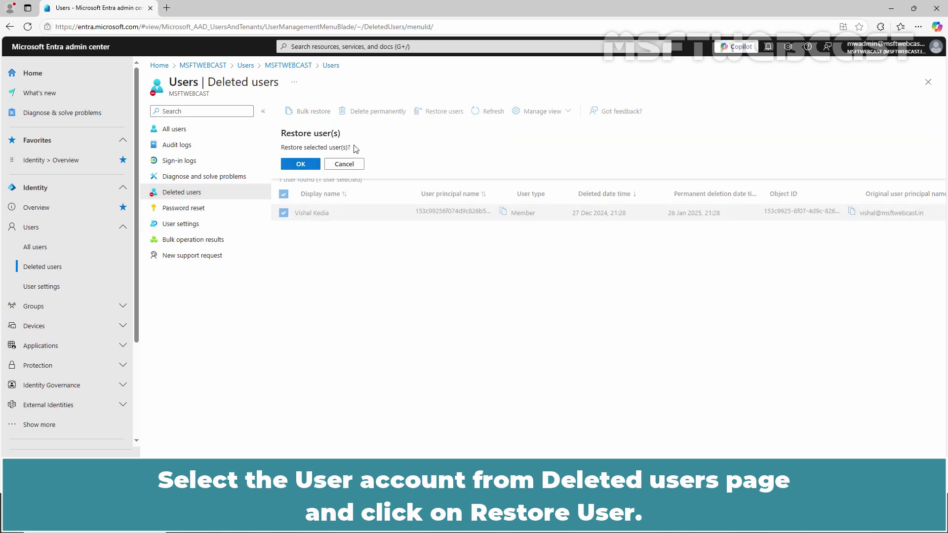
pyautogui.click(300, 164)
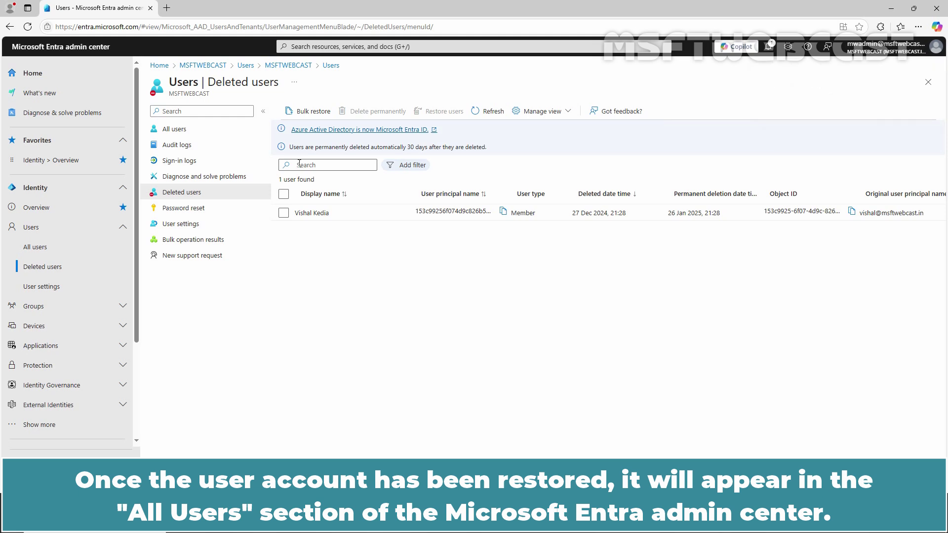
pyautogui.click(177, 131)
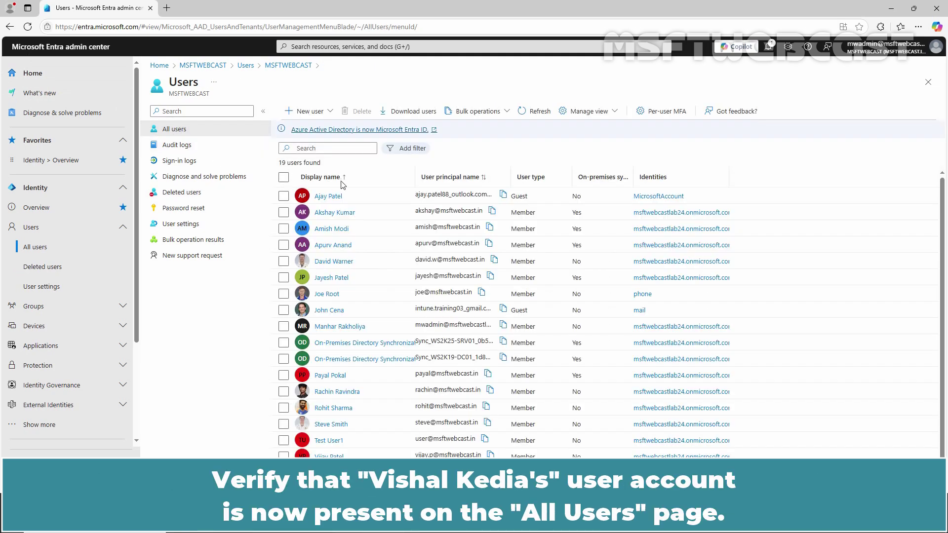
# Step: Sort all users by display name to find the restored account showing on-premises sync No
pyautogui.click(341, 180)
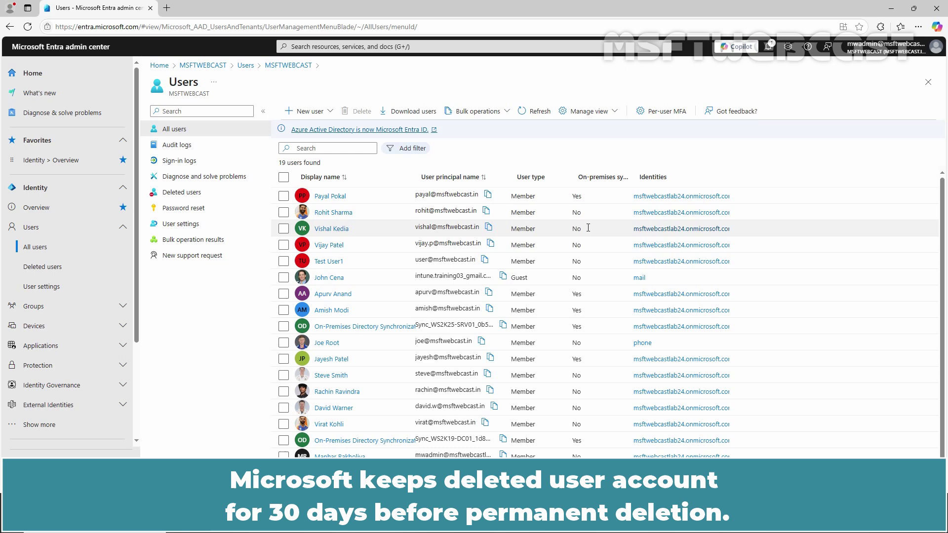
# Step: Open a new InPrivate Edge window at entra.microsoft.com
pyautogui.click(918, 29)
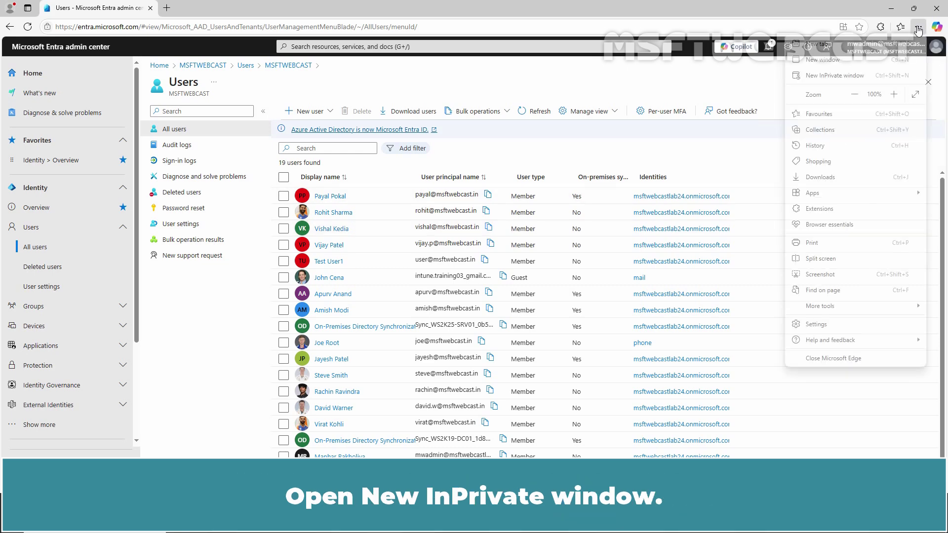
pyautogui.click(858, 76)
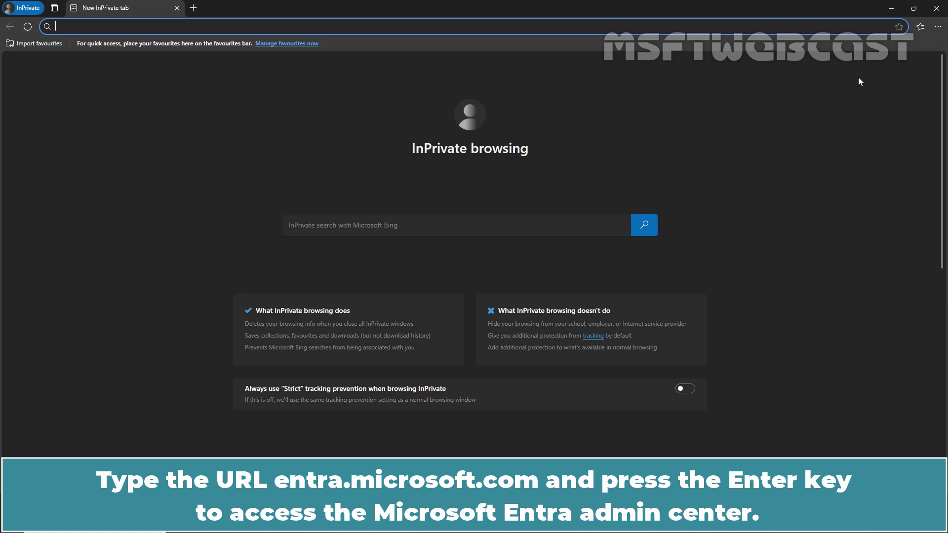
pyautogui.write('entra.microsoft.com')
pyautogui.press('Return')
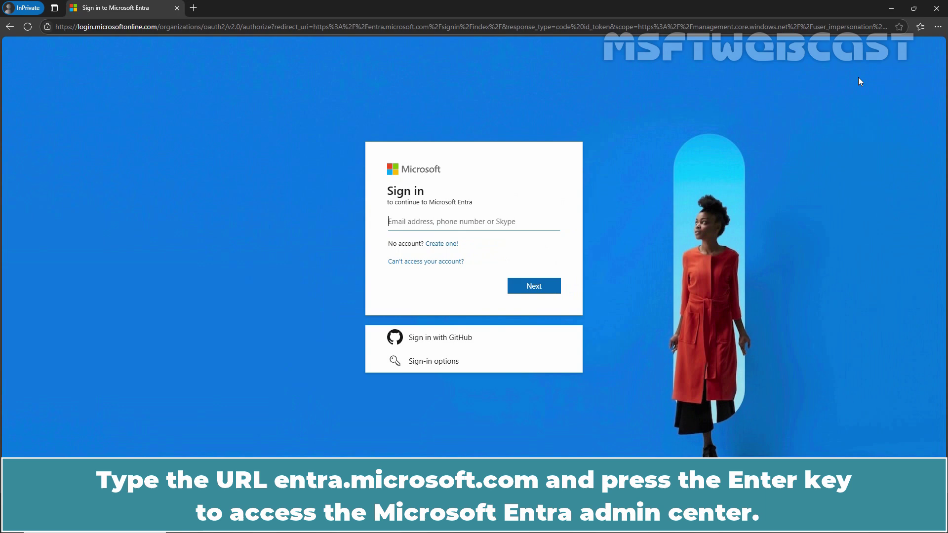
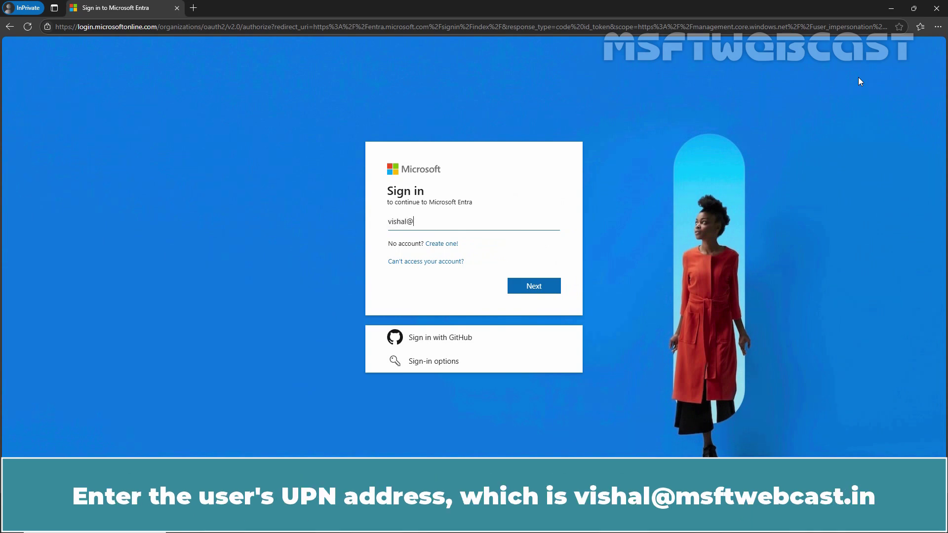
# Step: Sign in with the restored user's UPN and password, choosing to stay signed in
pyautogui.click(523, 285)
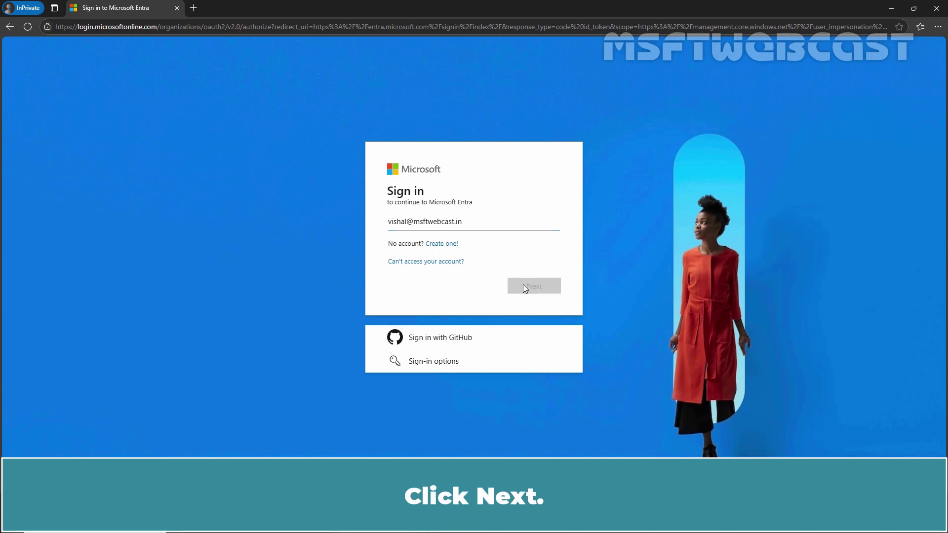
pyautogui.write('••••')
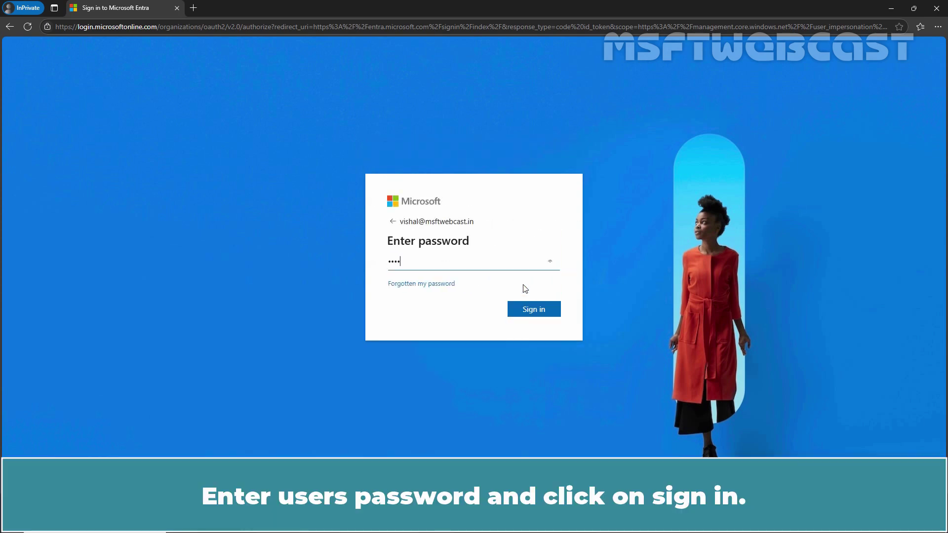
pyautogui.write('•••••')
pyautogui.click(532, 308)
pyautogui.click(534, 313)
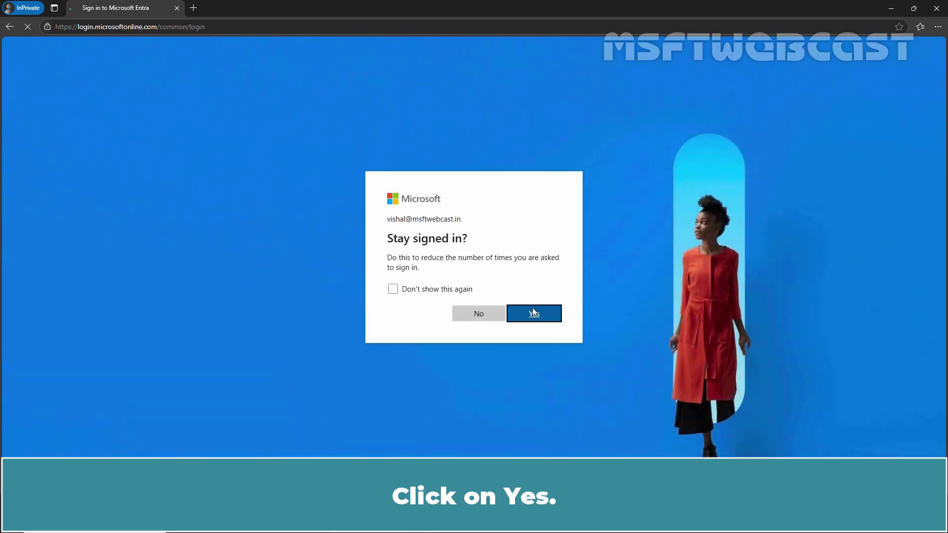